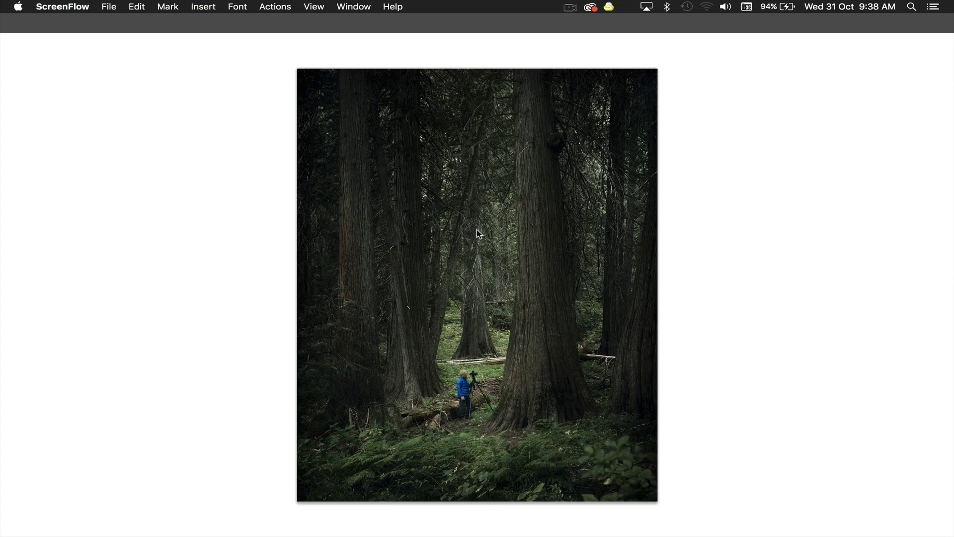
Inspect the photographer beside the tripod at 100% magnification, and fit the whole forest photo back in view
click(340, 213)
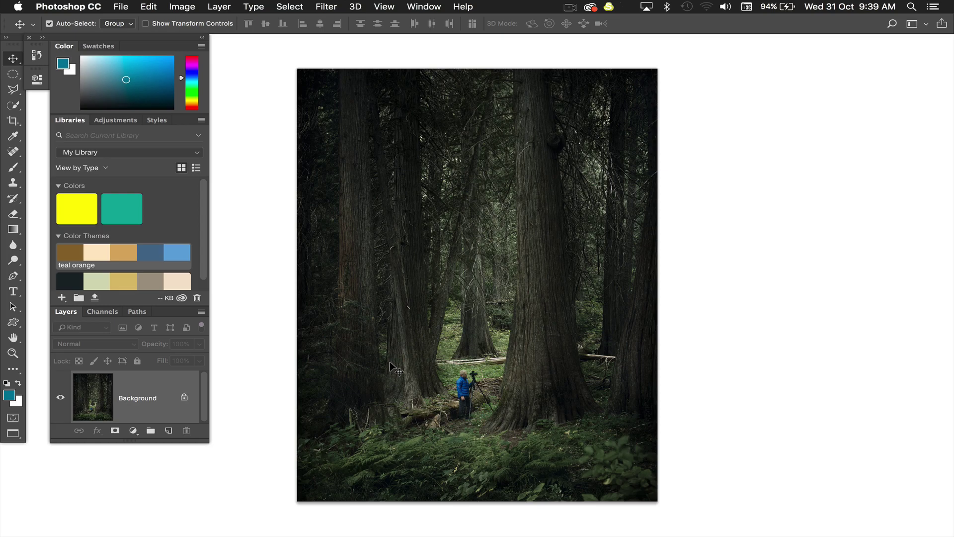
key(super+1)
scroll(393, 397, down, 5)
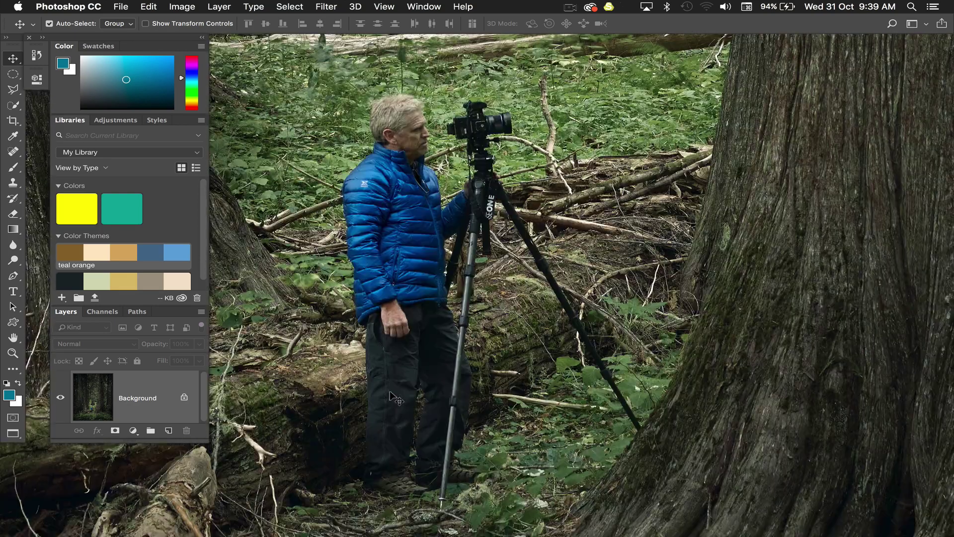
scroll(393, 396, up, 1)
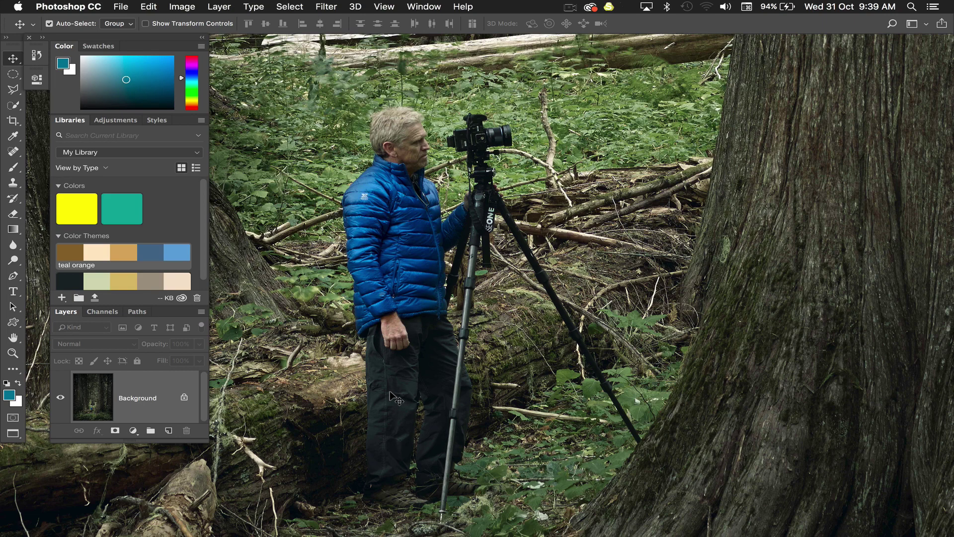
key(super+0)
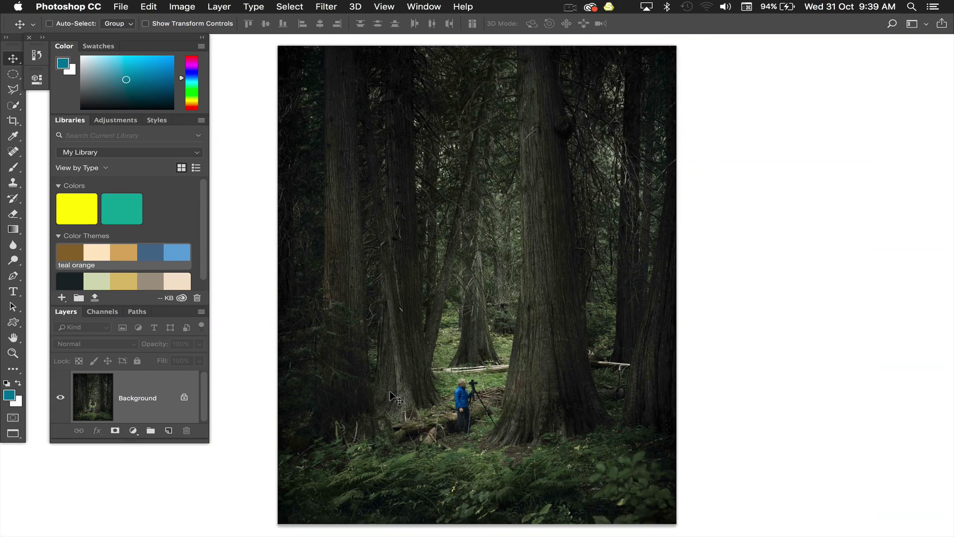
key(super)
Add a Curves adjustment layer and anchor its RGB curve with points in the midtones, quarter tones and deep shadows
click(121, 119)
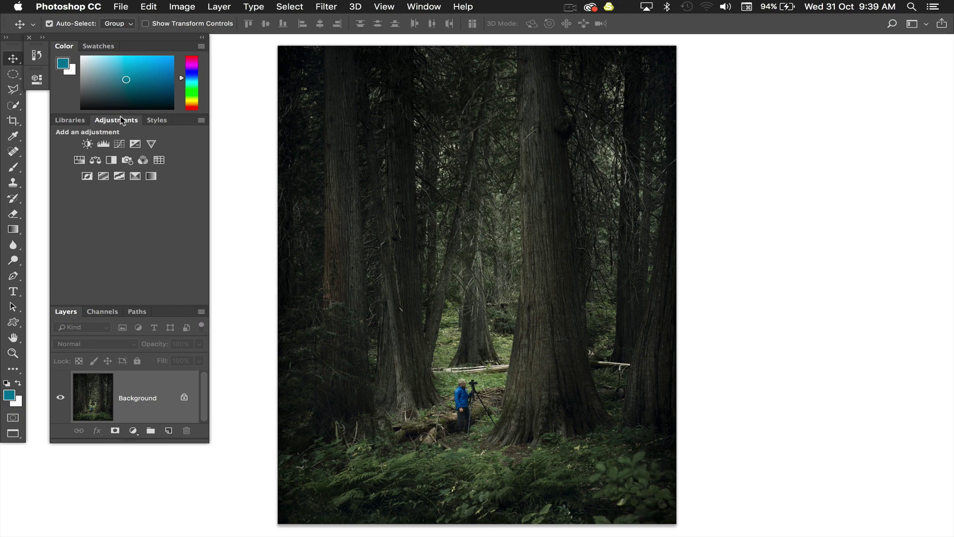
click(118, 144)
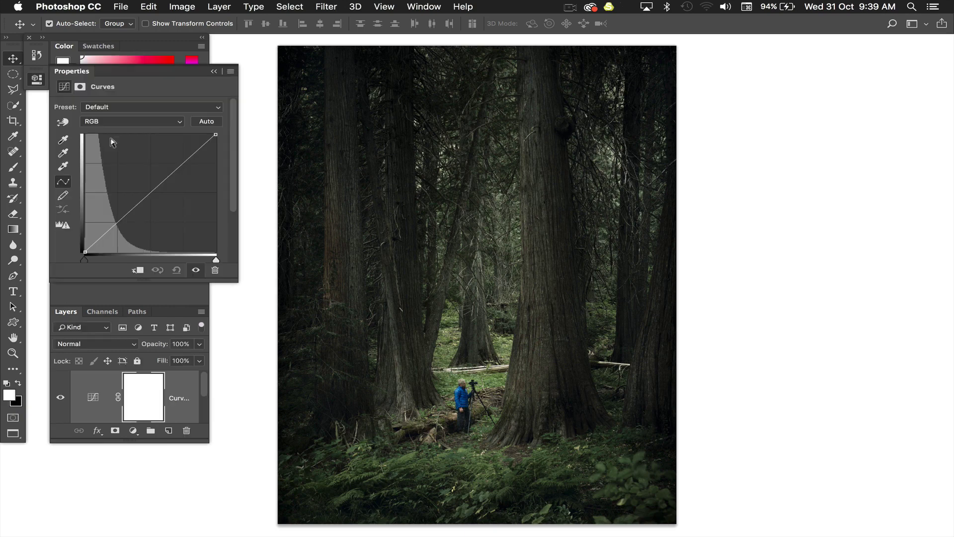
click(148, 190)
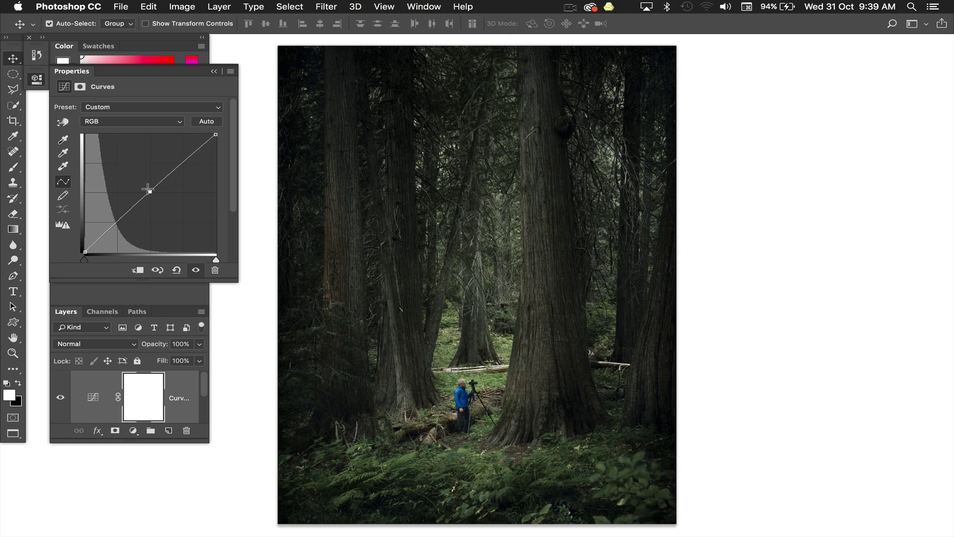
key(ctrl+z)
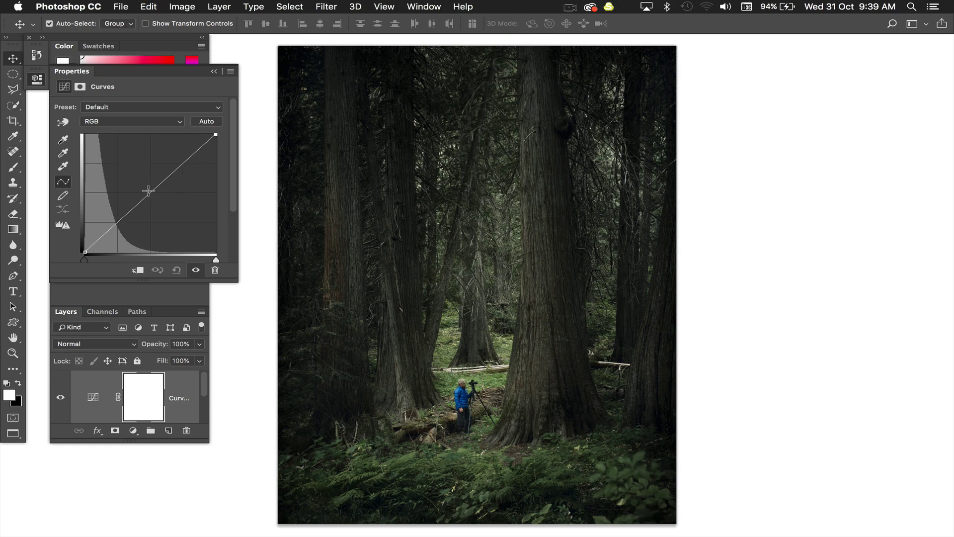
click(148, 190)
click(116, 222)
click(97, 236)
click(84, 251)
Lift the curve's black point, nudge the two shadow points up slightly, and compare the photo with and without the Curves layer
drag(83, 250, 80, 240)
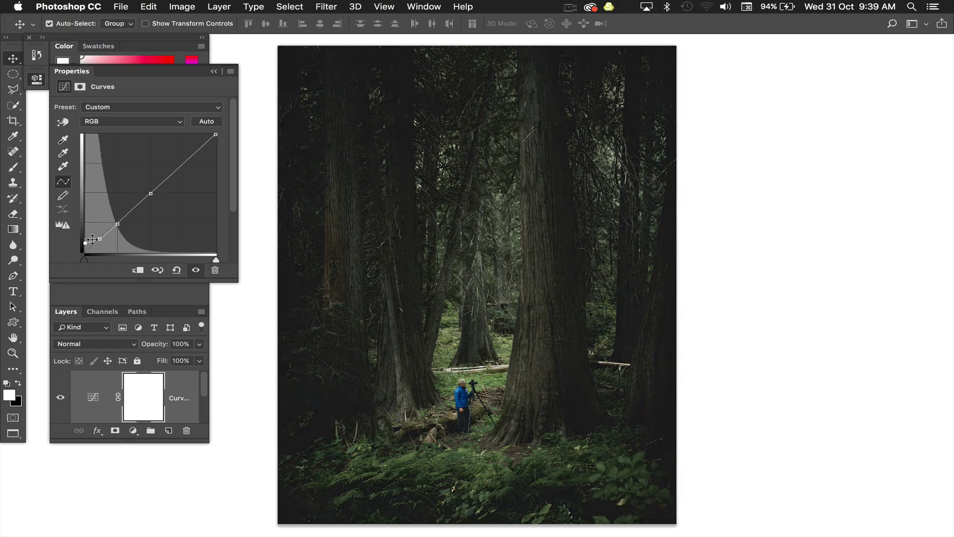
click(98, 238)
drag(97, 235, 97, 234)
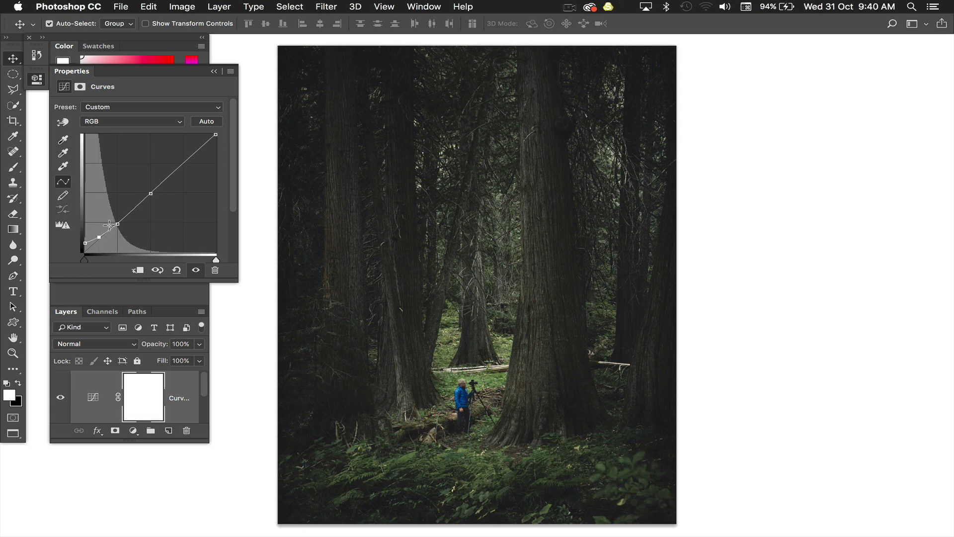
click(114, 224)
drag(115, 223, 114, 221)
click(59, 397)
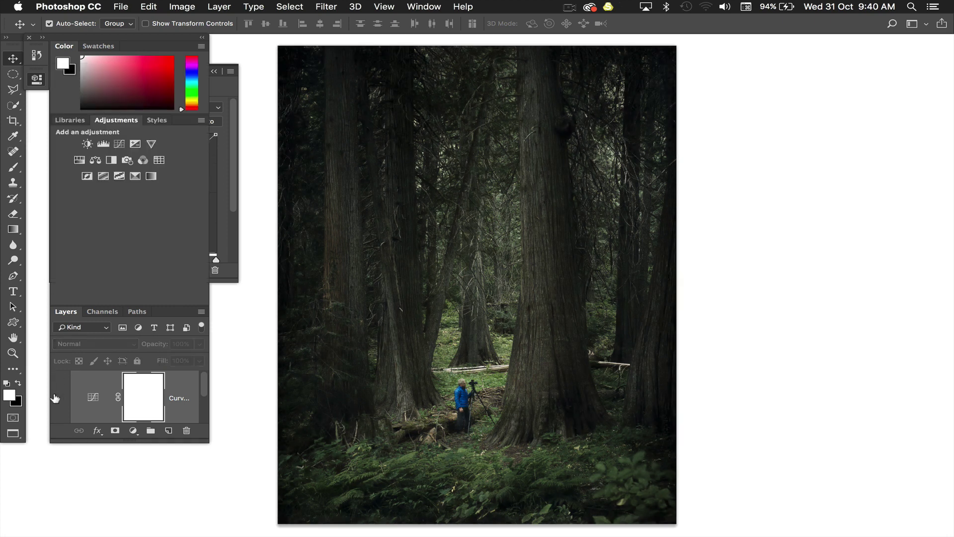
click(56, 398)
click(56, 397)
click(56, 397)
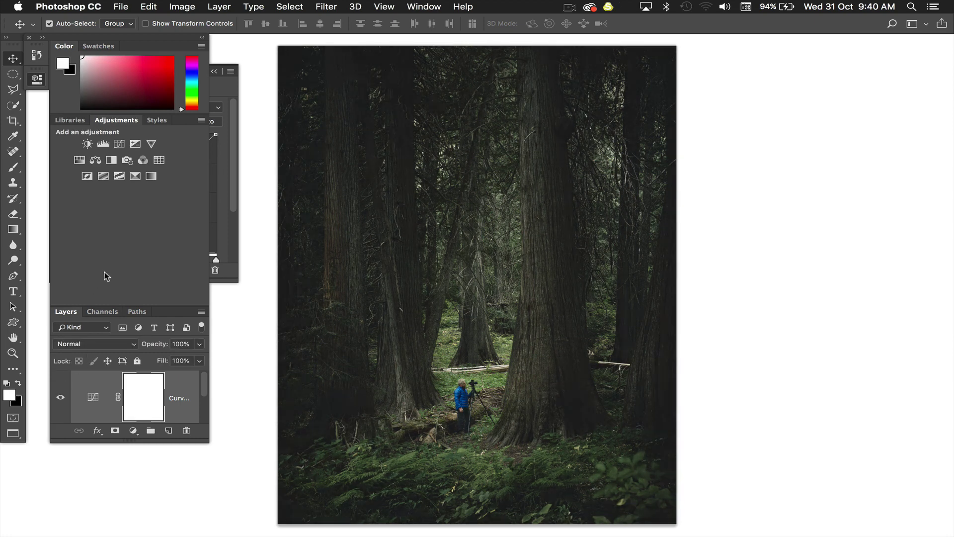
Raise the curve's black point and lower two anchor points further for a stronger fade, and compare the photo with and without the layer
click(93, 396)
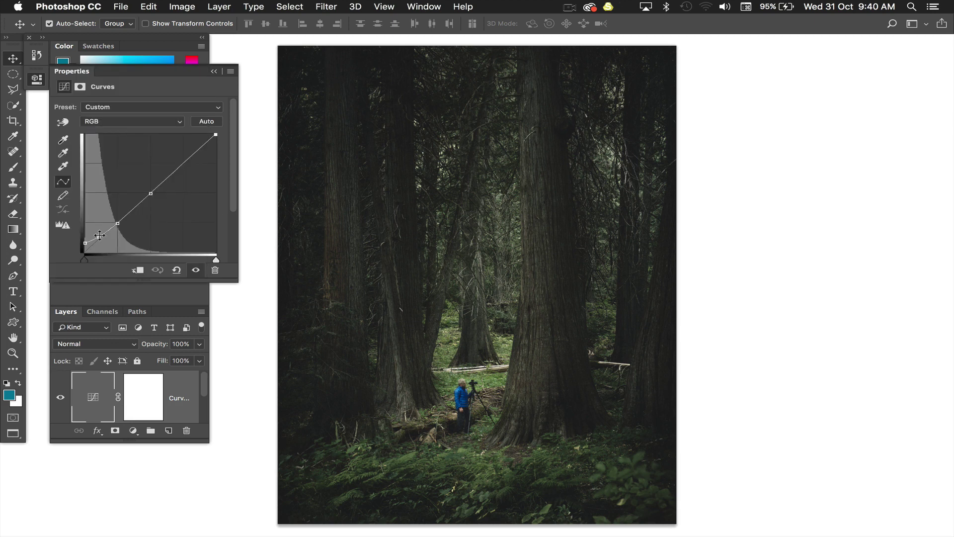
drag(85, 243, 82, 238)
click(117, 222)
drag(114, 218, 113, 216)
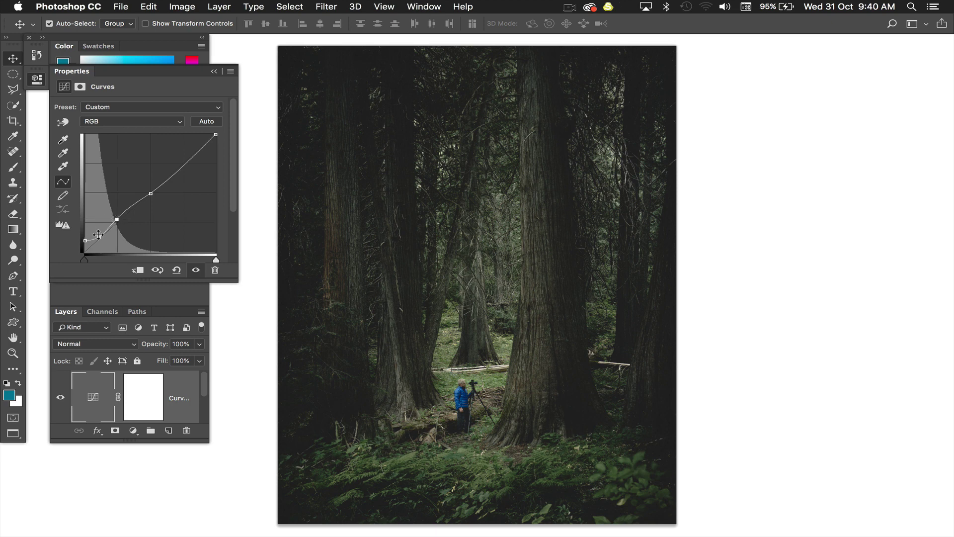
click(99, 237)
drag(99, 237, 99, 234)
click(59, 396)
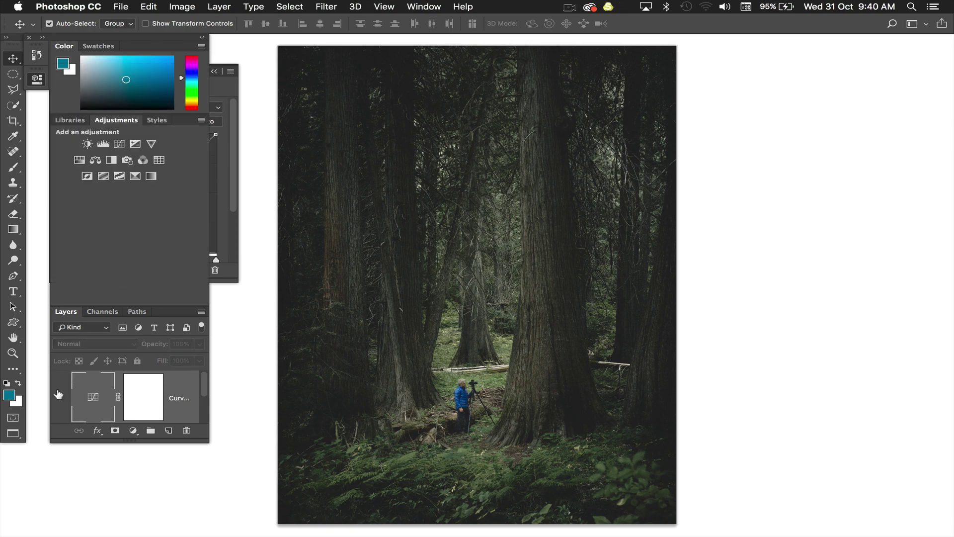
click(59, 395)
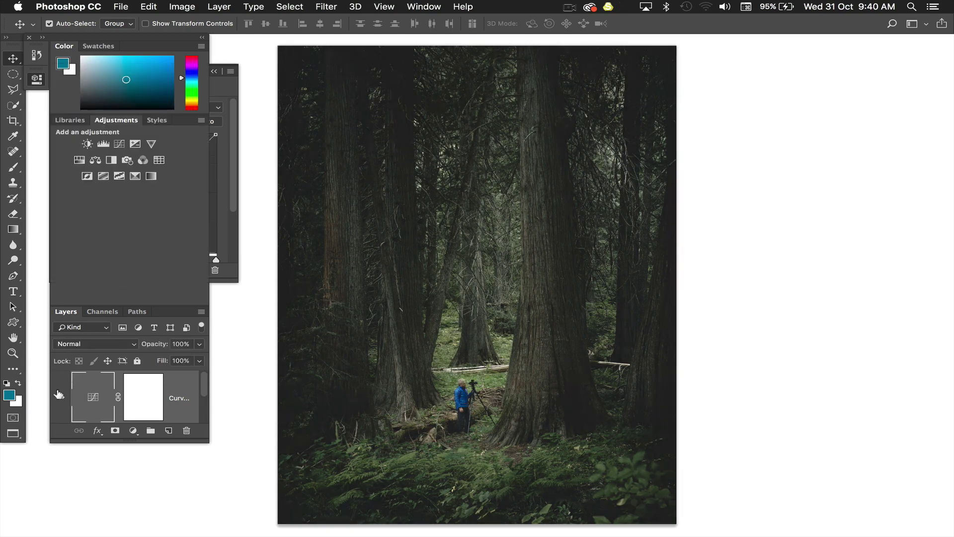
click(58, 394)
click(59, 395)
click(58, 395)
click(58, 394)
Add the centred white text "ROAD TRIP" at 72 pt over the tree trunks above the photographer
click(14, 292)
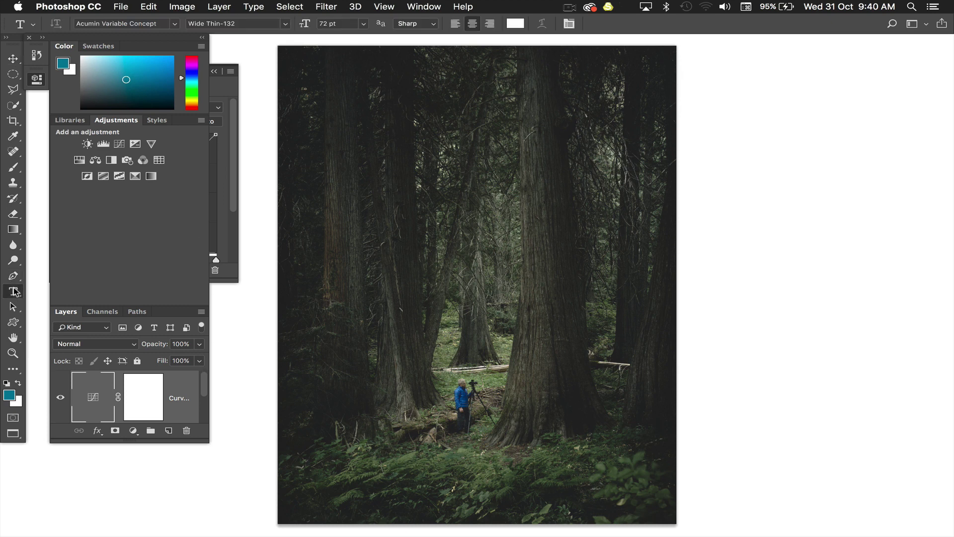
click(386, 229)
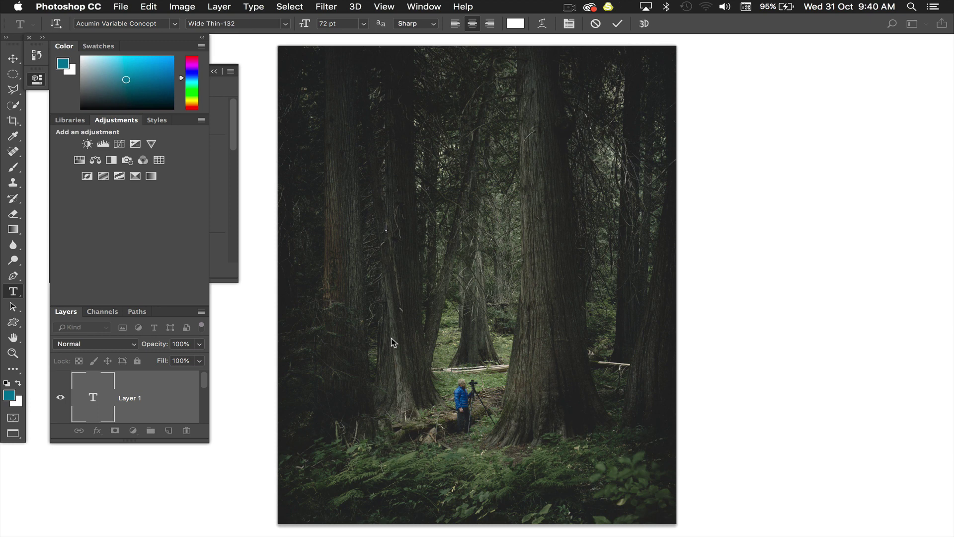
text(RO)
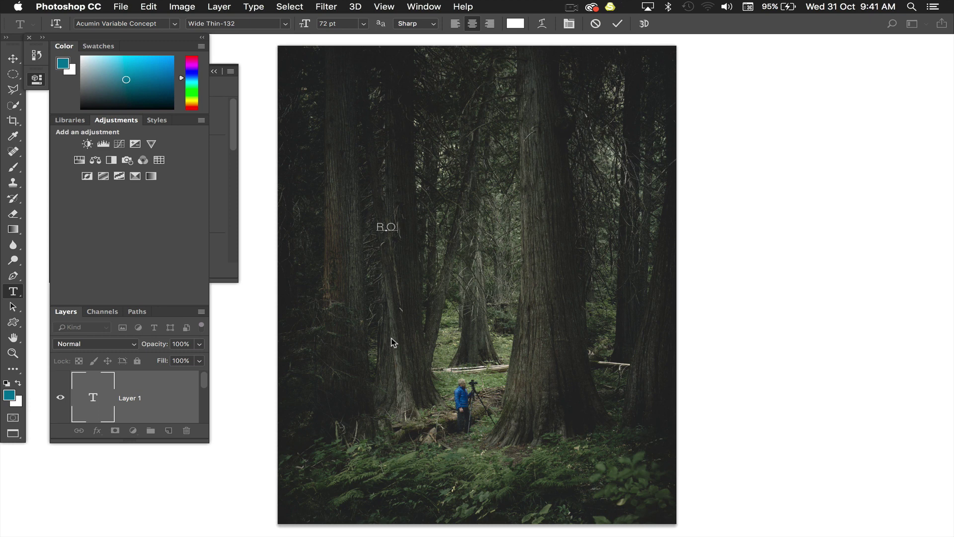
text(AD TRIP)
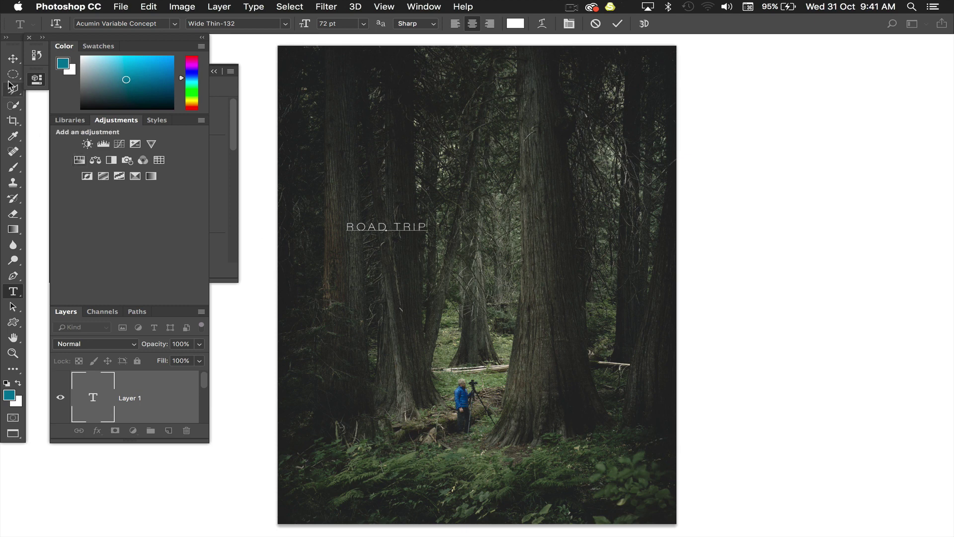
click(14, 59)
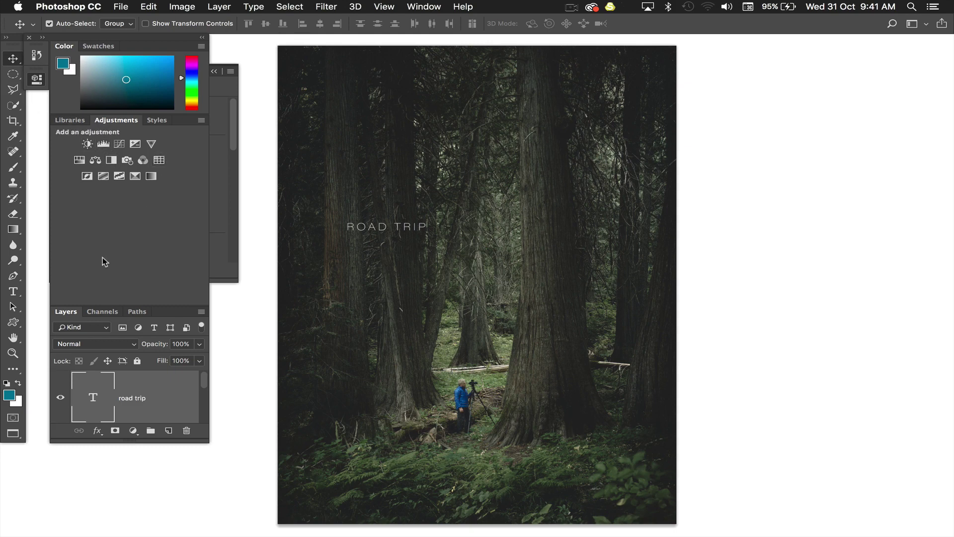
Show the Character settings and set the ROAD TRIP text's font to Acumin Variable Concept
click(423, 7)
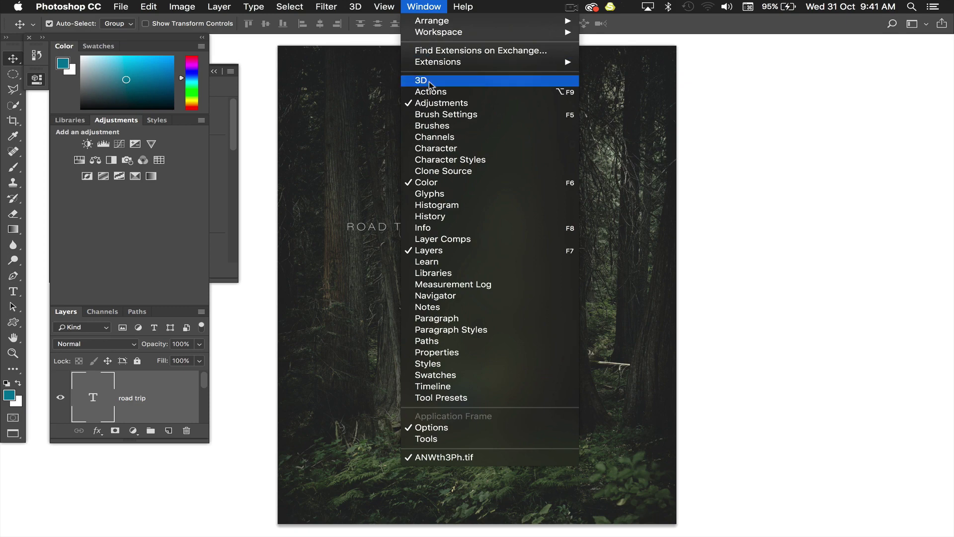
click(436, 148)
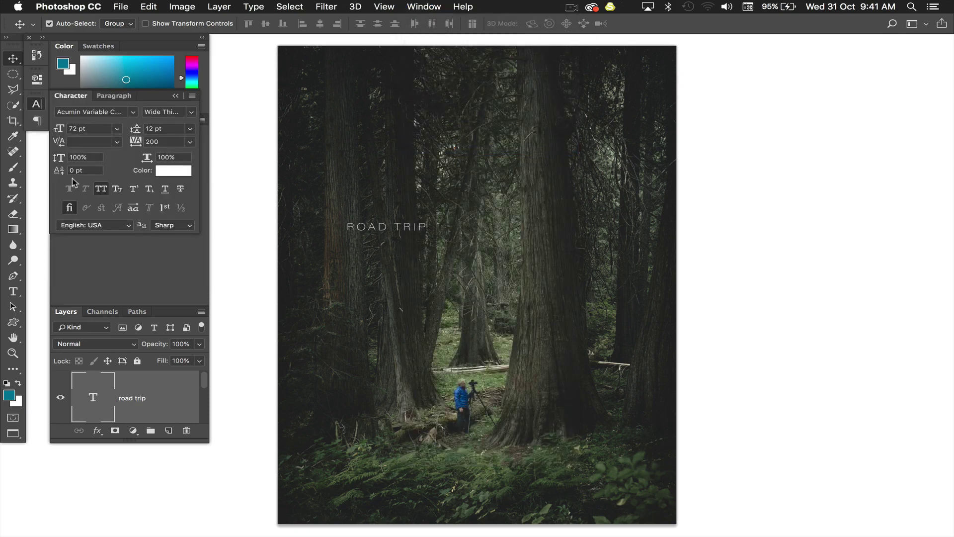
click(132, 114)
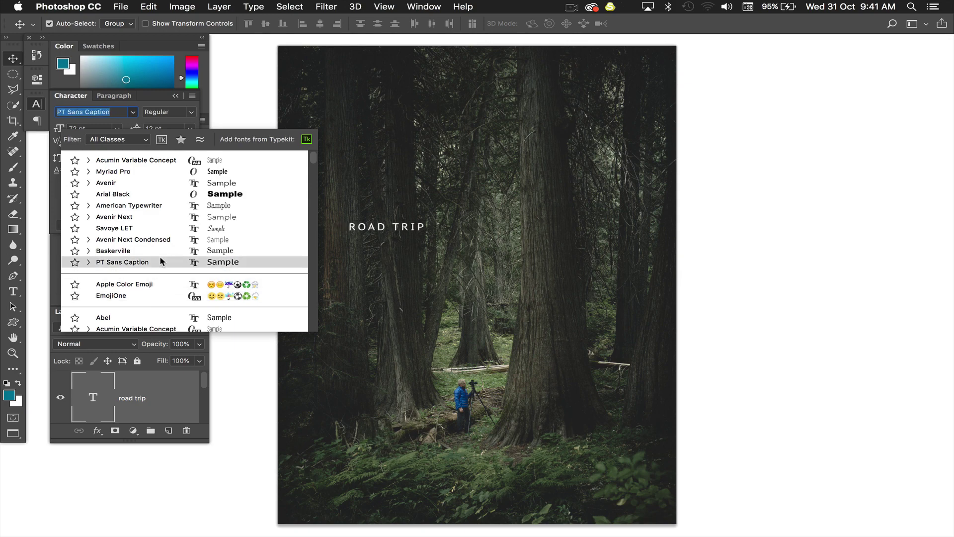
scroll(160, 257, down, 4)
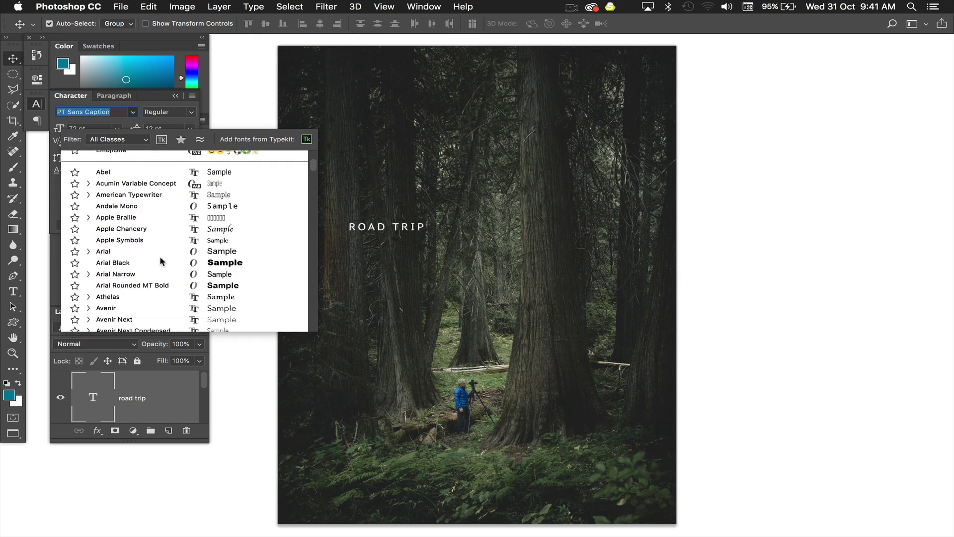
click(131, 183)
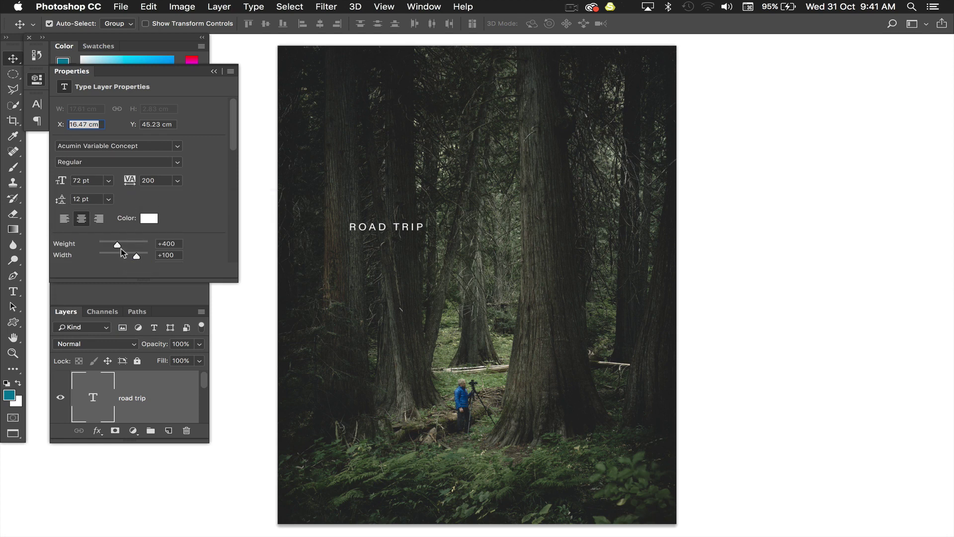
Set the ROAD TRIP text's variable font width to +115 and its weight to +100
scroll(136, 251, down, 3)
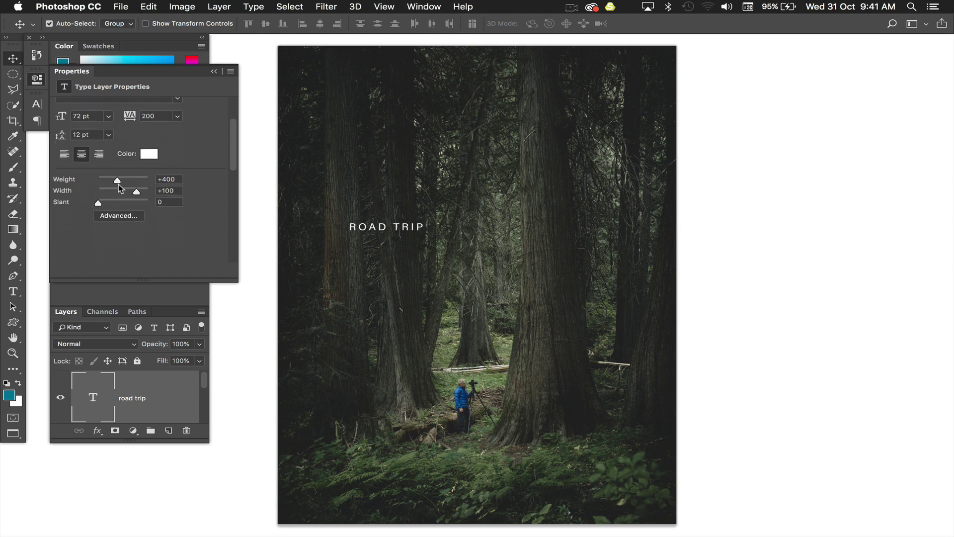
drag(136, 193, 148, 193)
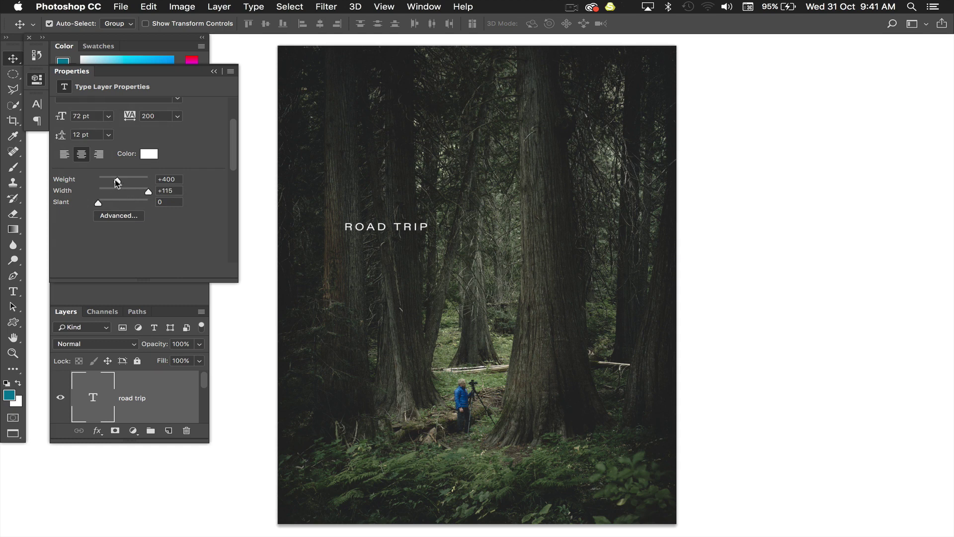
drag(116, 180, 98, 181)
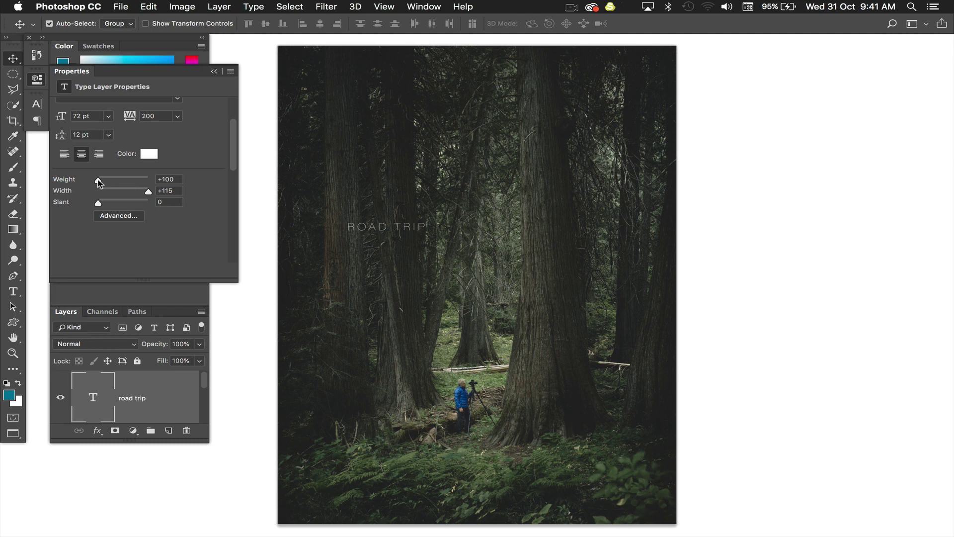
Scale the ROAD TRIP text to about 248.5% and move it to the photo's upper middle, about X 23.54 cm, Y 38.32 cm
key(super+t)
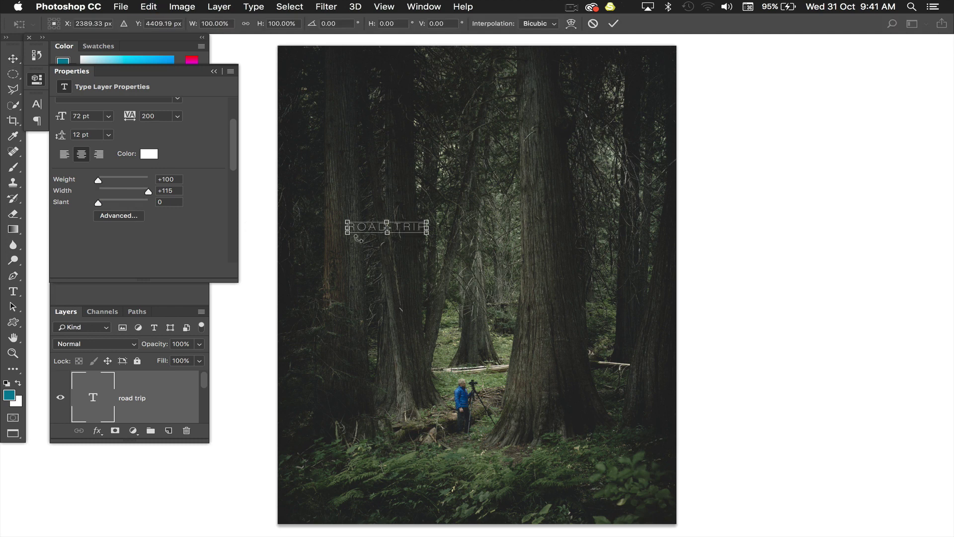
drag(426, 232, 537, 270)
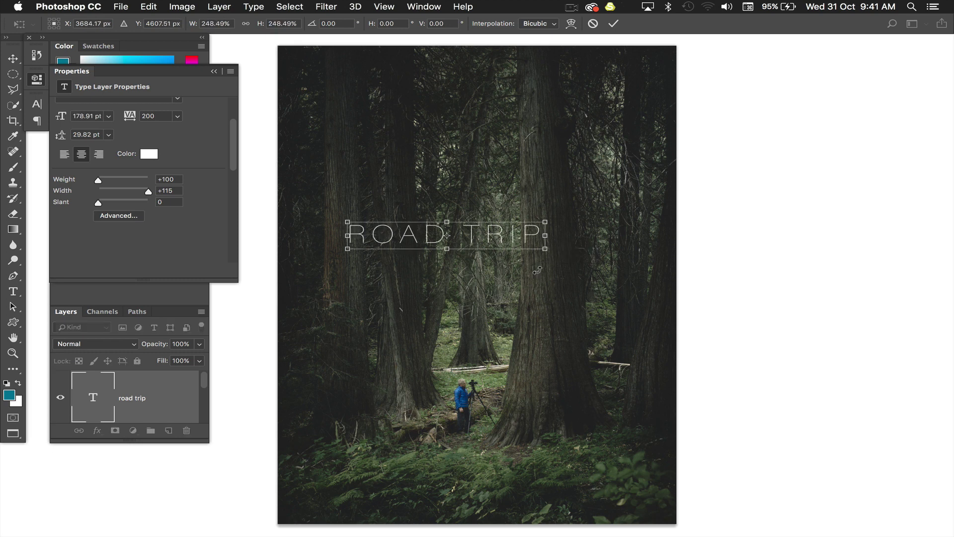
key(Return)
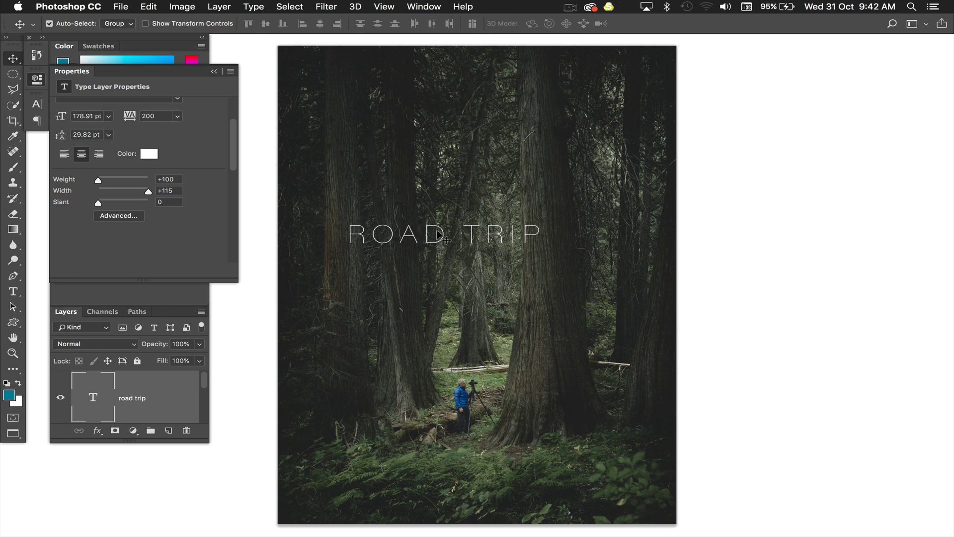
drag(438, 231, 467, 208)
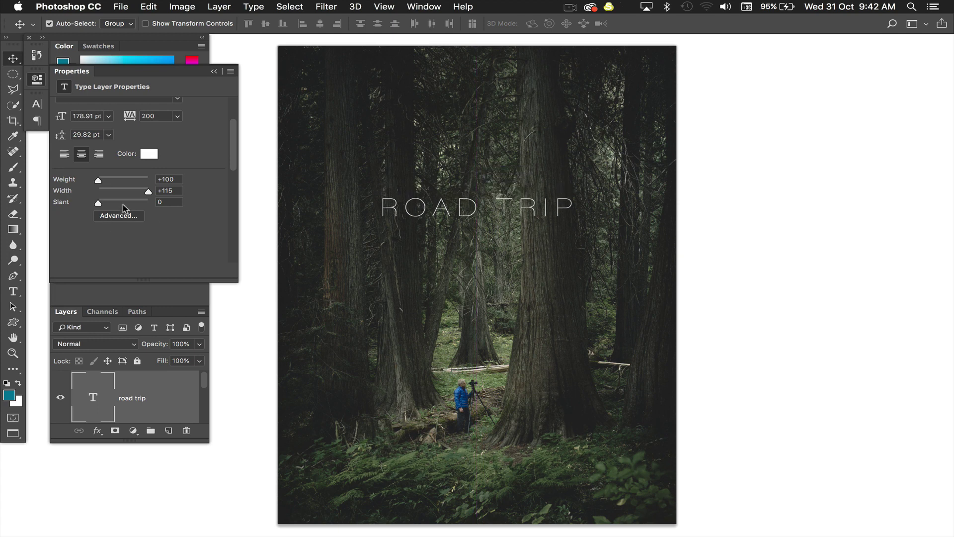
Try the Minion Variable Concept font on the ROAD TRIP text and undo the font change
scroll(123, 204, up, 3)
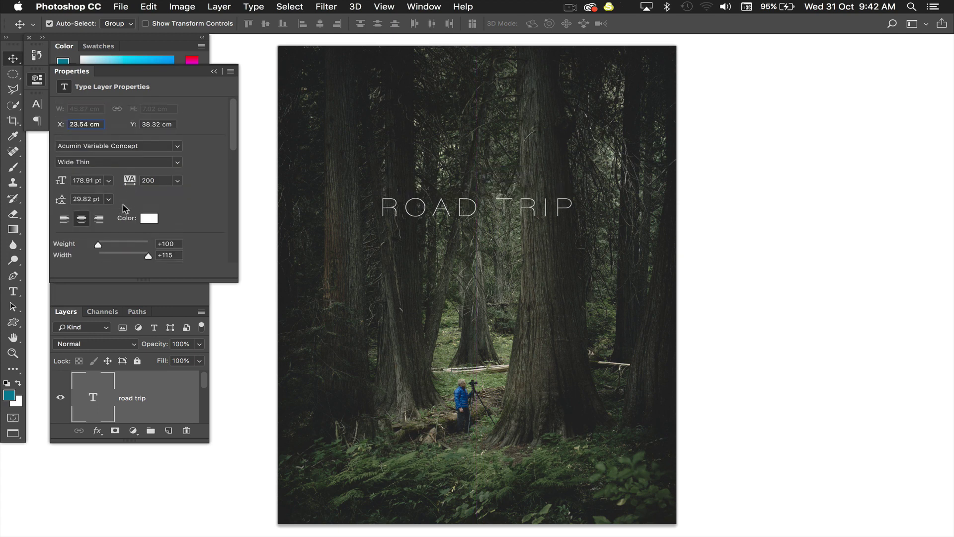
click(178, 147)
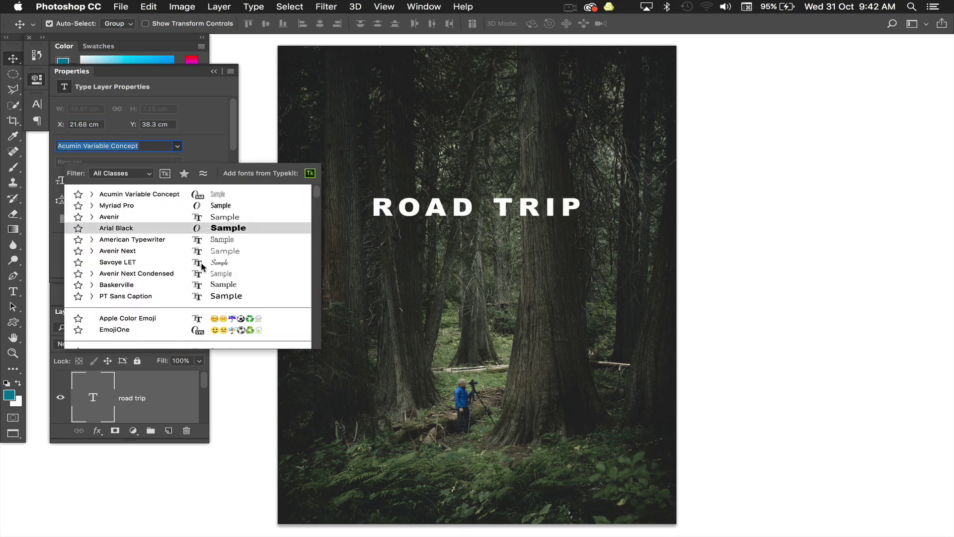
scroll(163, 327, down, 5)
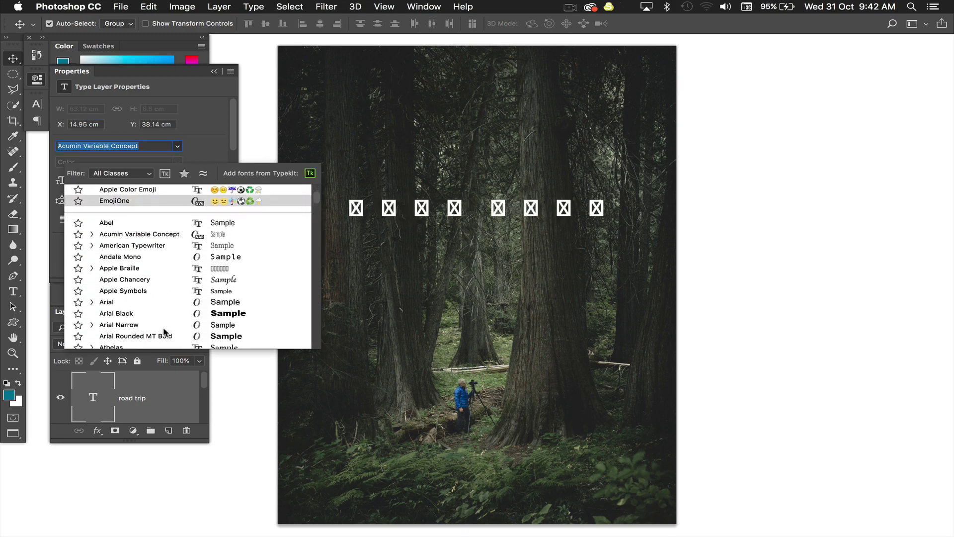
scroll(156, 290, down, 5)
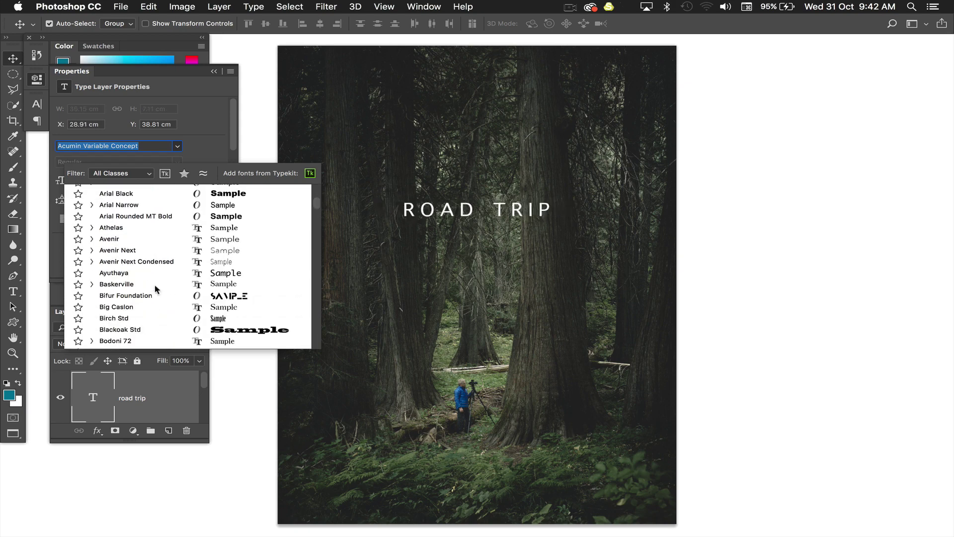
scroll(156, 289, down, 10)
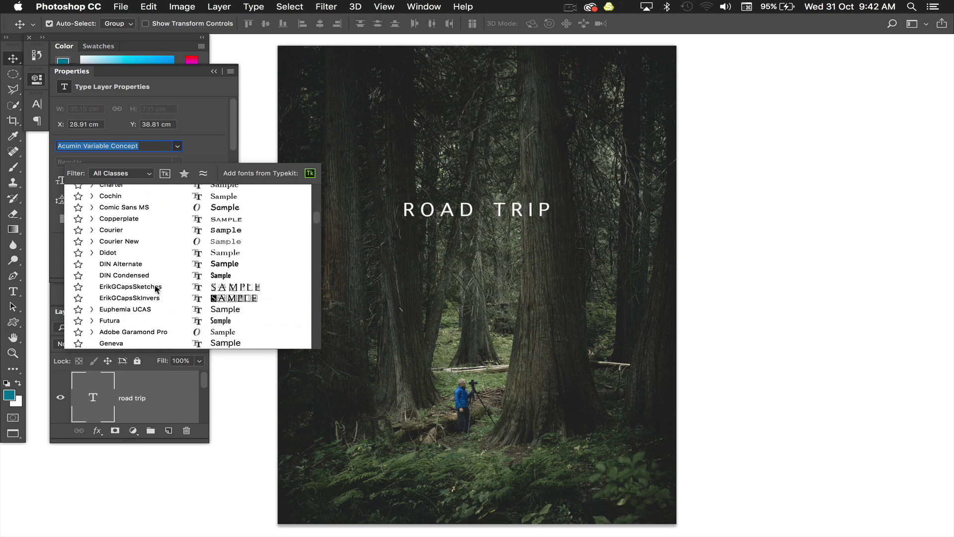
scroll(156, 288, down, 10)
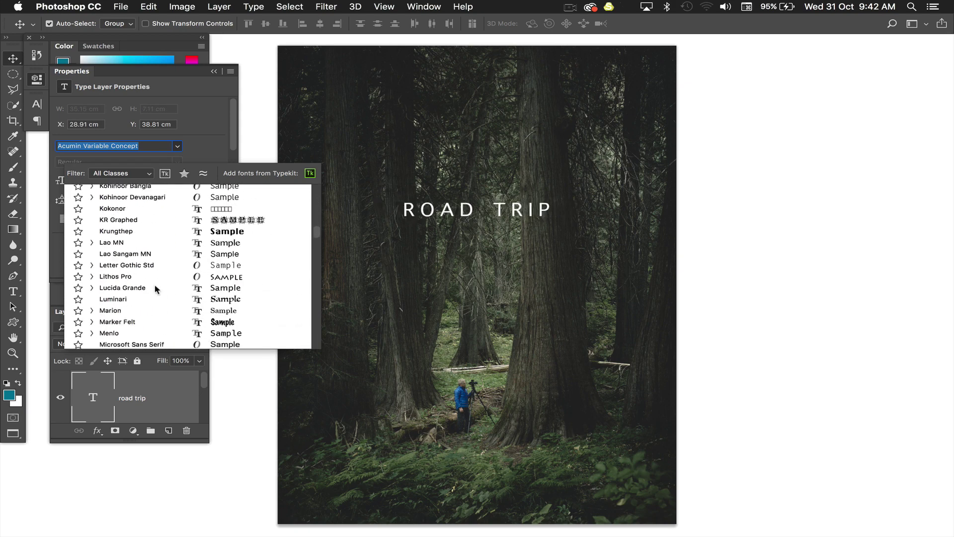
scroll(156, 289, down, 5)
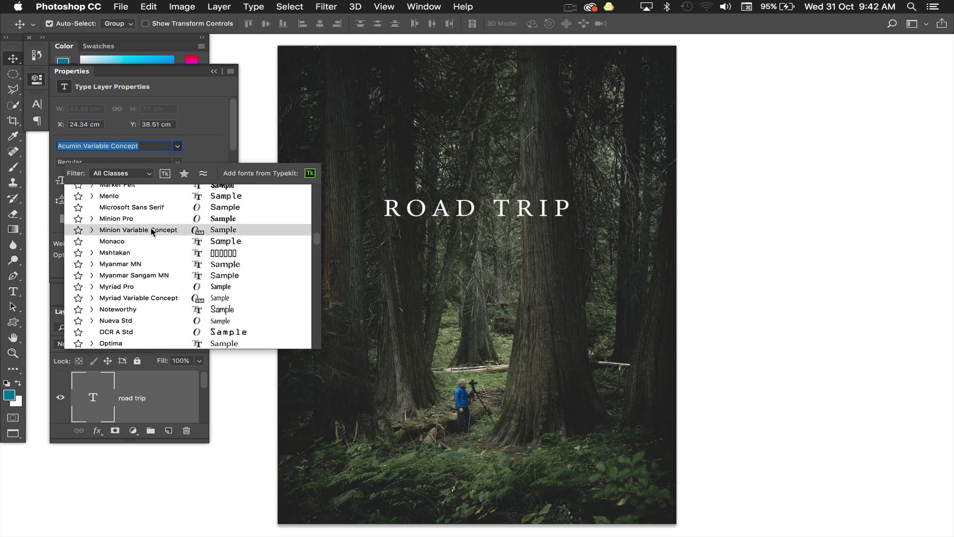
click(150, 230)
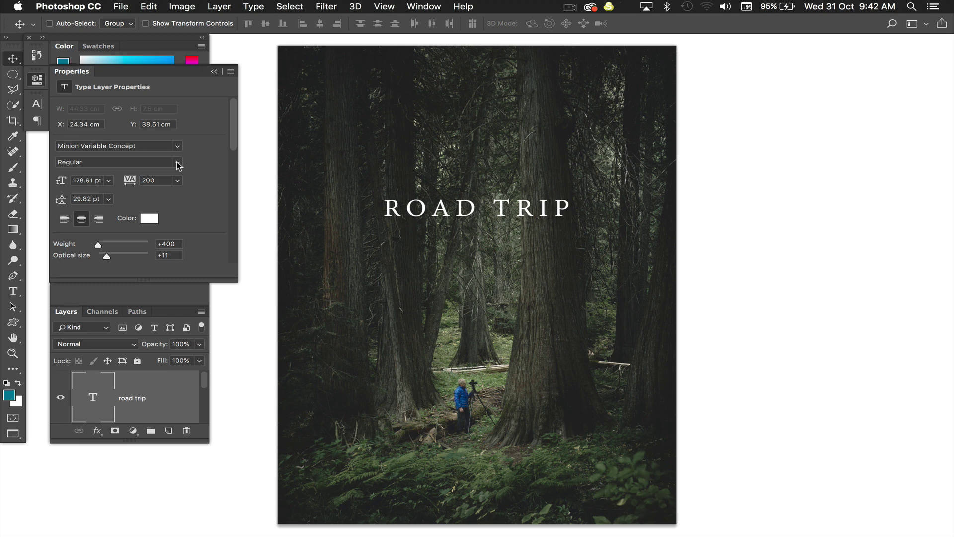
key(super+z)
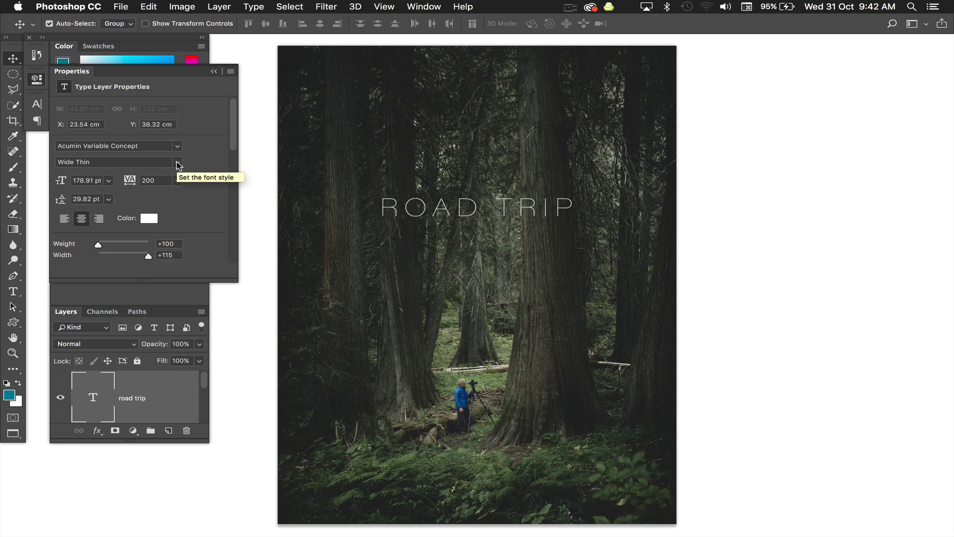
Compare the original photo with the finished design by toggling the visibility of all layers except Background off and on
scroll(148, 400, down, 2)
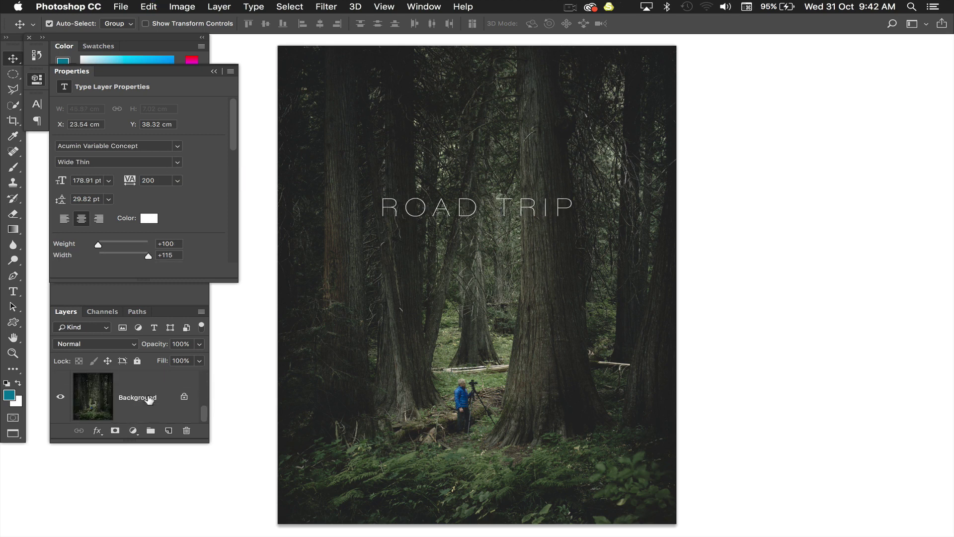
alt+click(59, 396)
alt+click(59, 396)
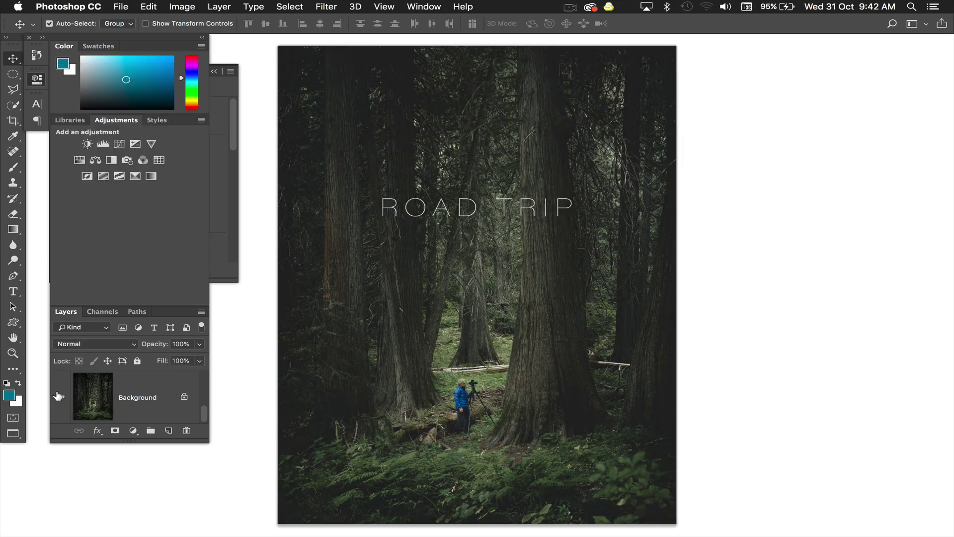
alt+click(58, 396)
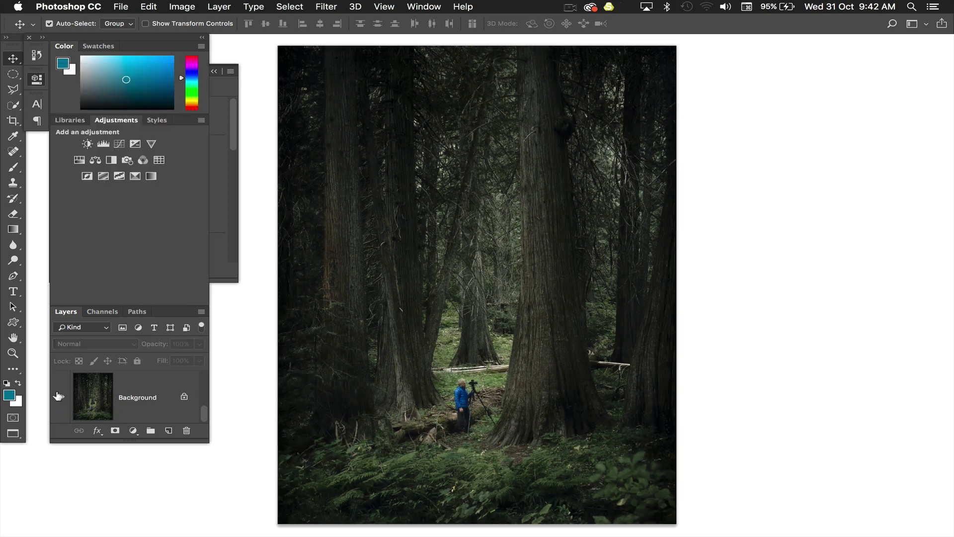
alt+click(59, 396)
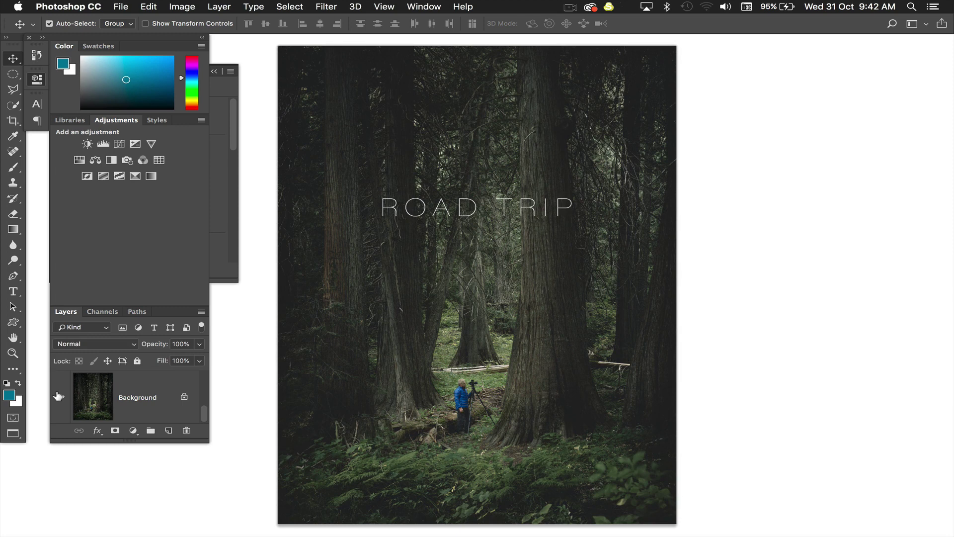